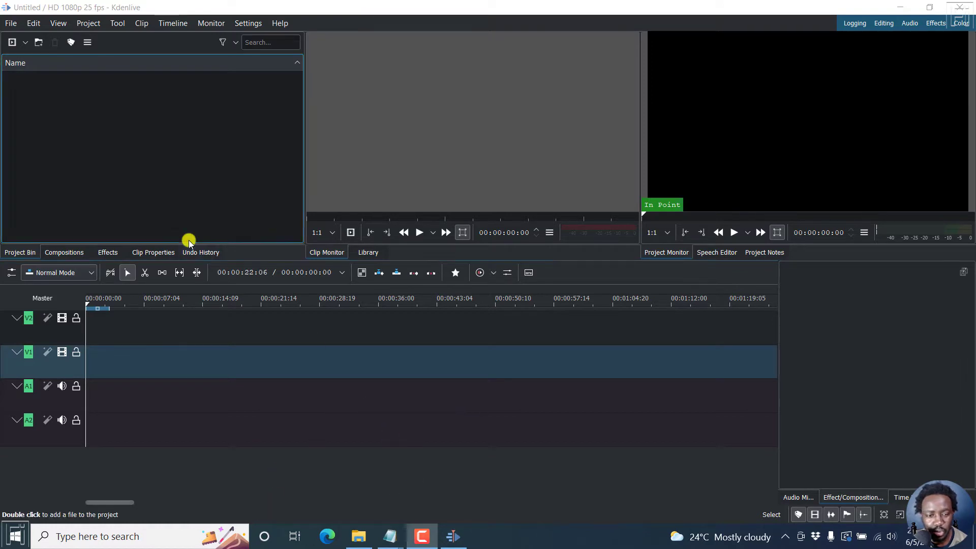
Check the program's version information from the Help menu, then close it.
click(279, 23)
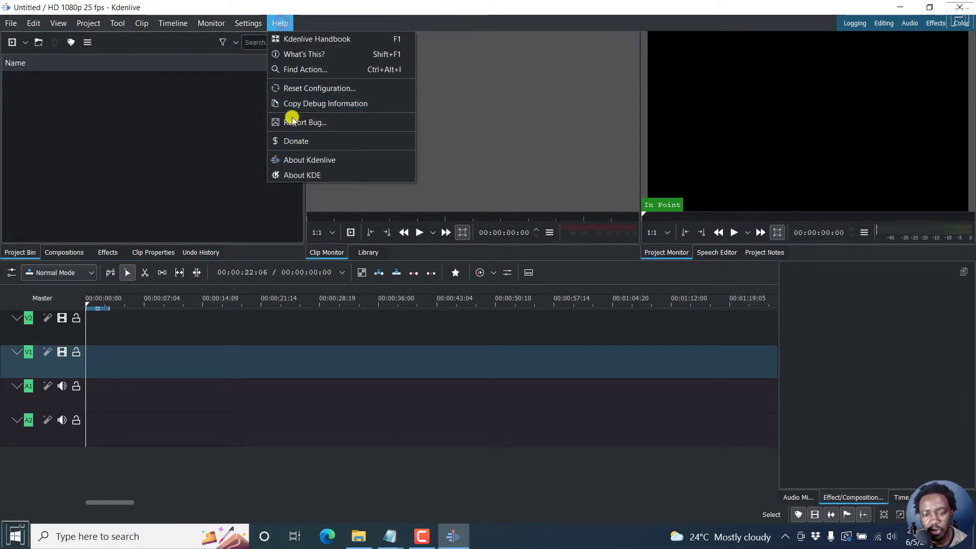
click(301, 160)
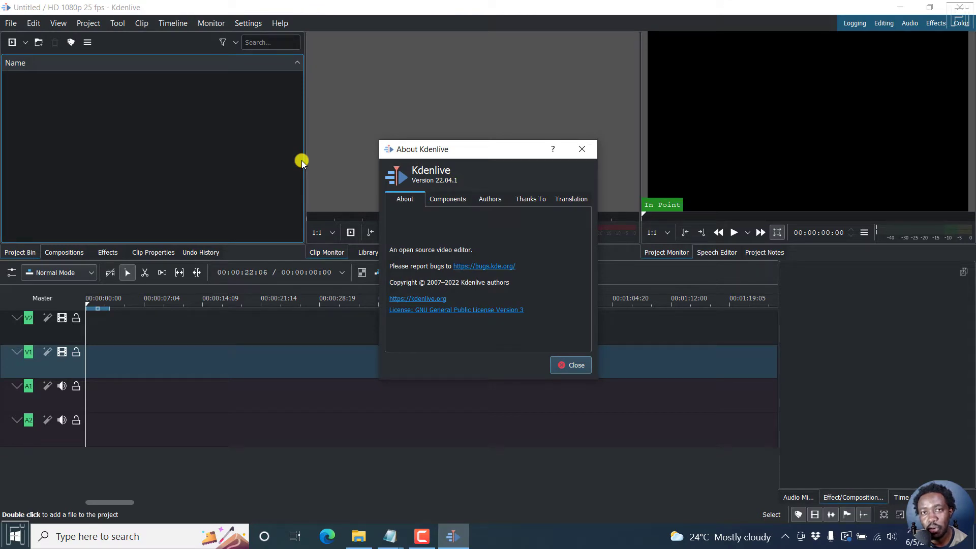
click(582, 150)
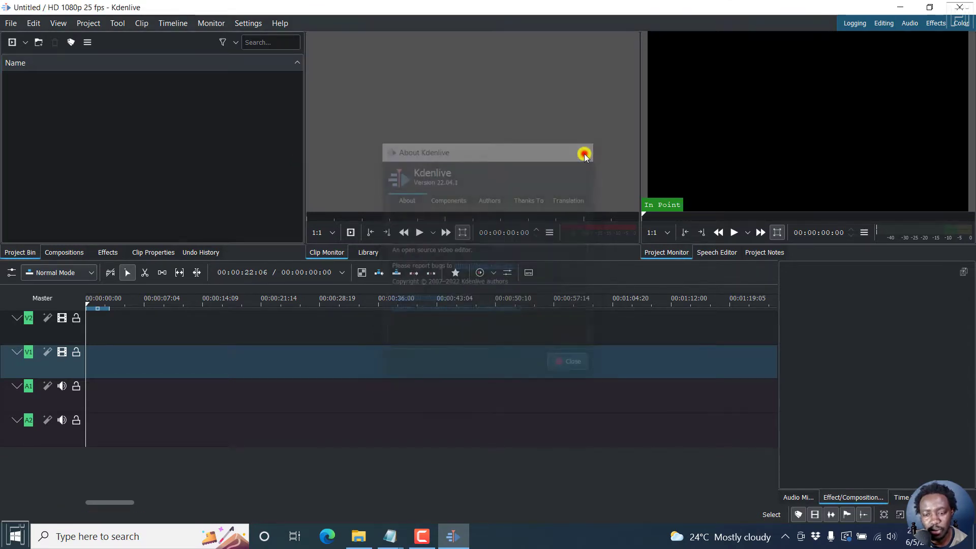
Import video (4) and video (5) from File Explorer and switch the profile to 4K UHD 2160p.
click(359, 536)
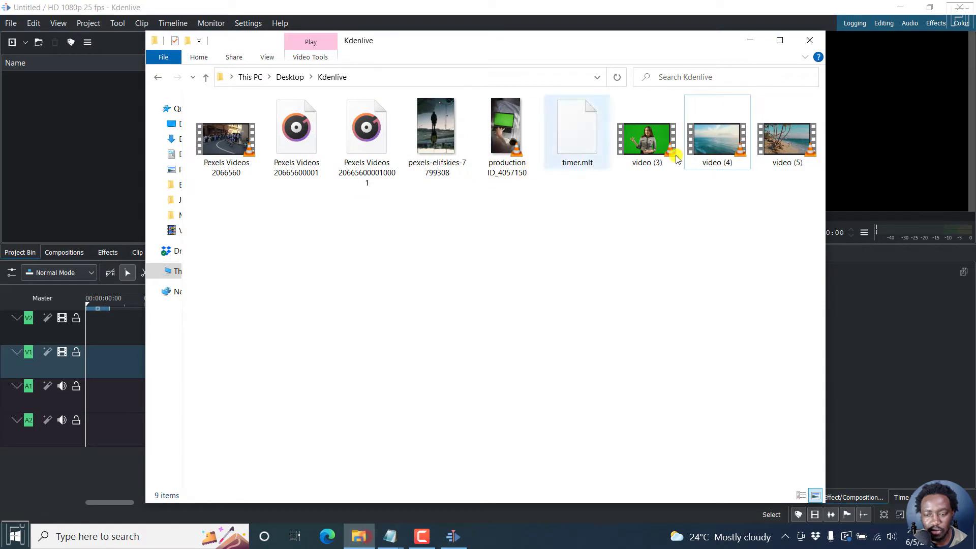
drag(787, 192, 89, 193)
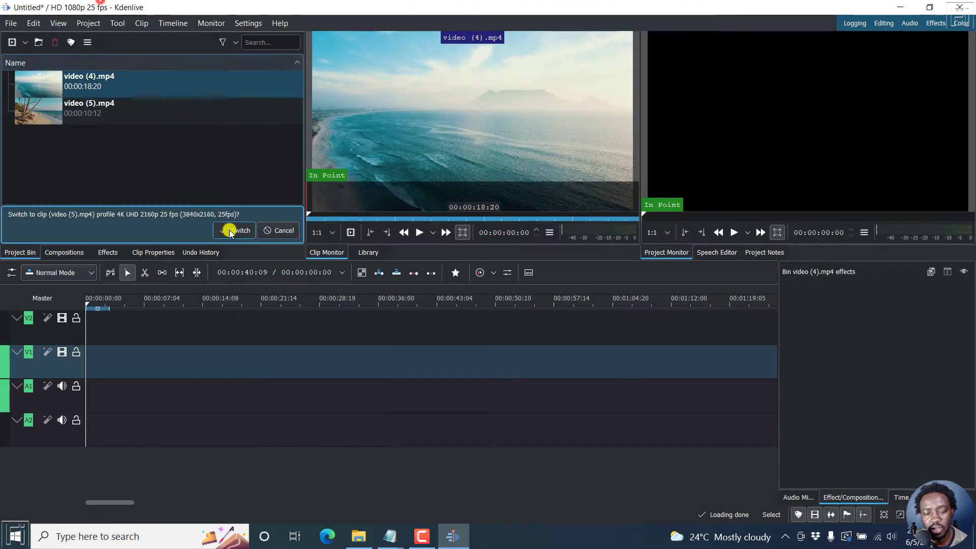
click(231, 231)
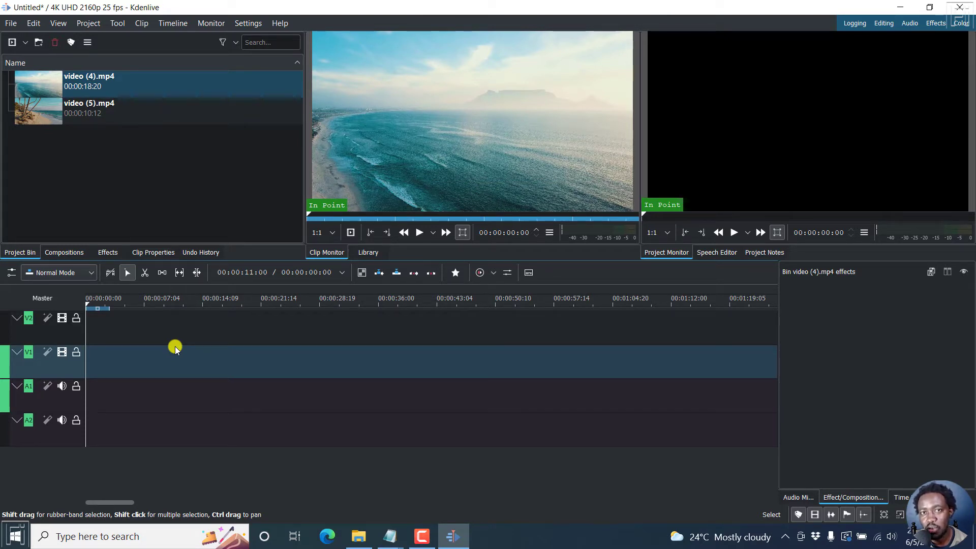
Place video (4).mp4 at the start of timeline track V2.
click(40, 93)
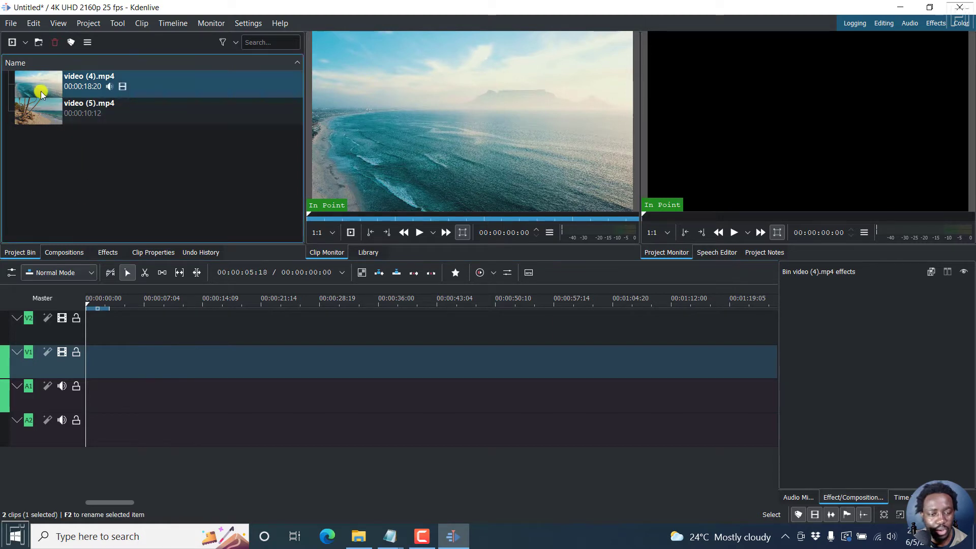
click(43, 111)
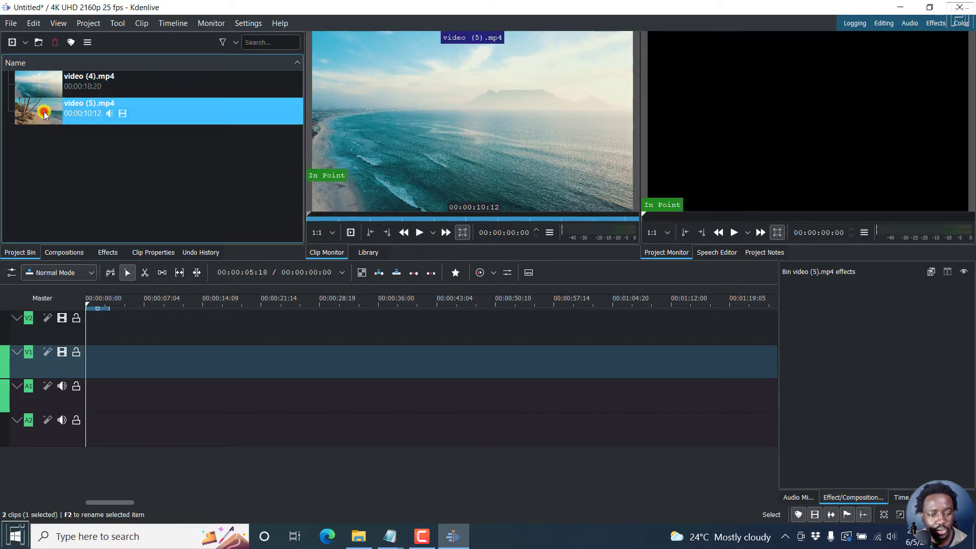
drag(31, 91, 82, 343)
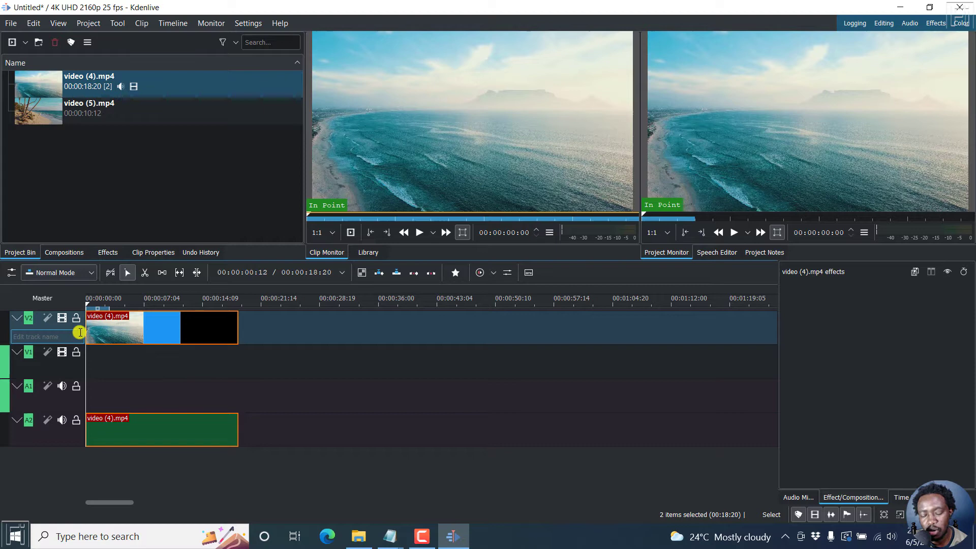
Ungroup video (4).mp4 and delete its audio clip.
right_click(151, 334)
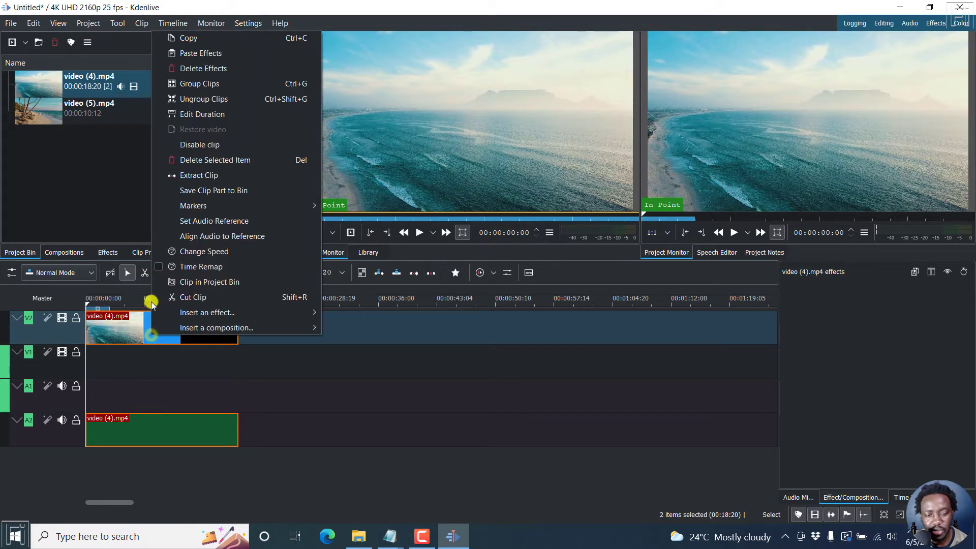
click(221, 101)
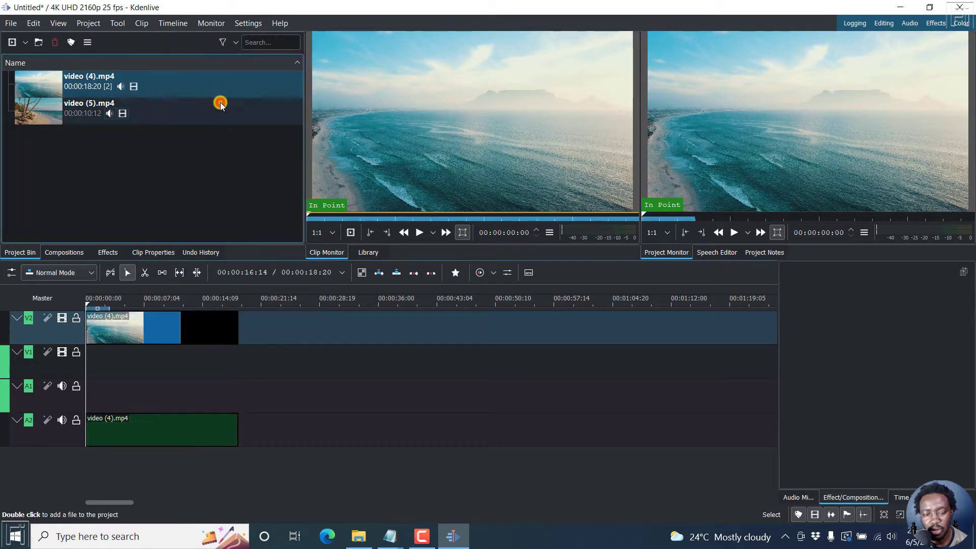
click(155, 430)
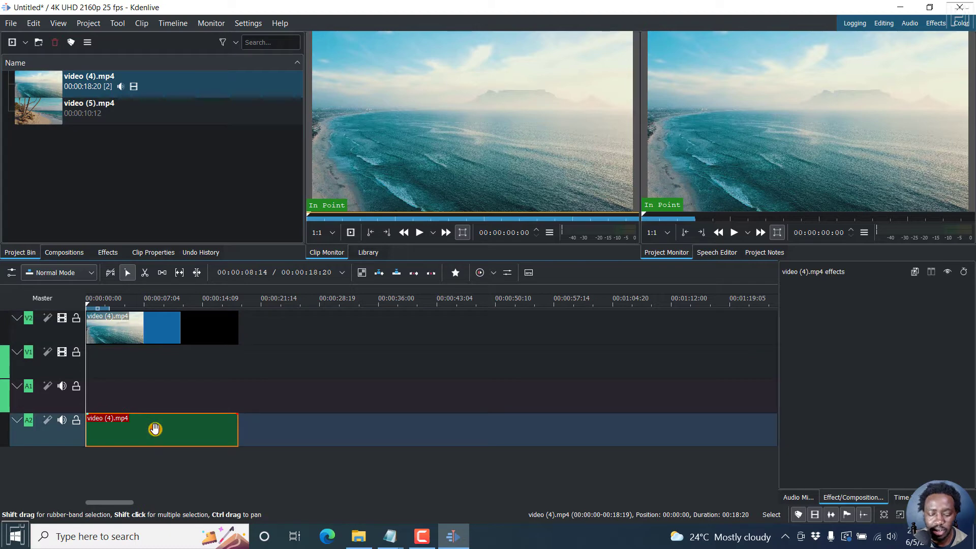
key(Delete)
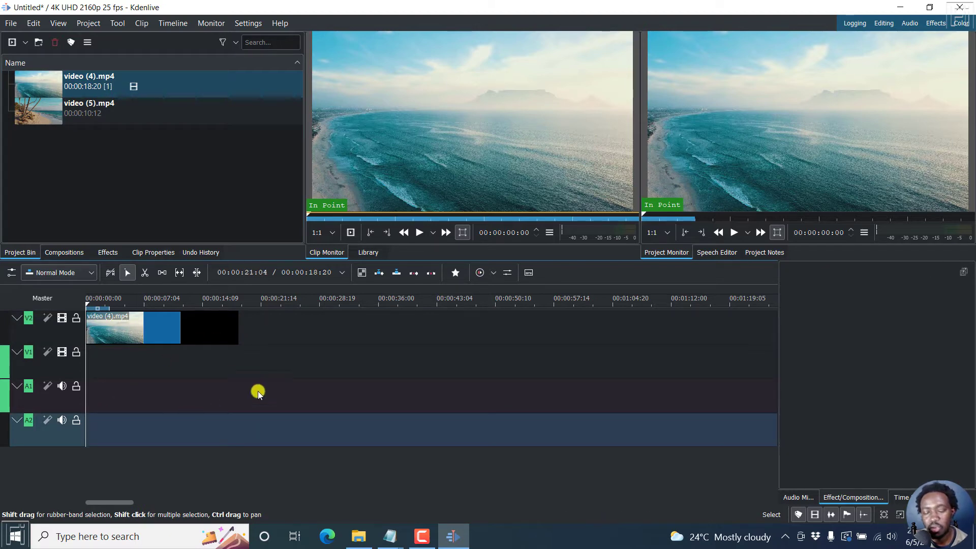
Add video (5).mp4 after video (4), then ungroup it and delete its audio clip.
click(60, 113)
drag(60, 115, 236, 367)
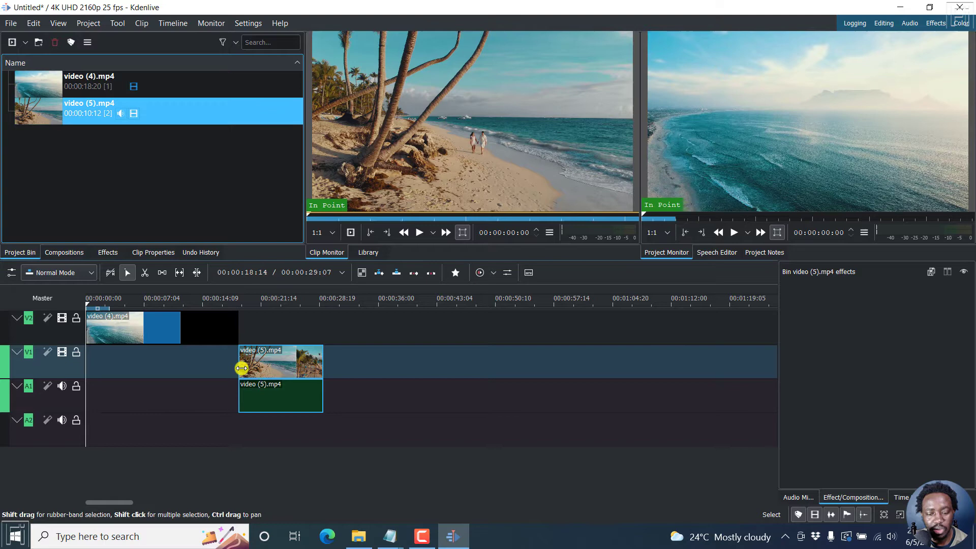
right_click(273, 369)
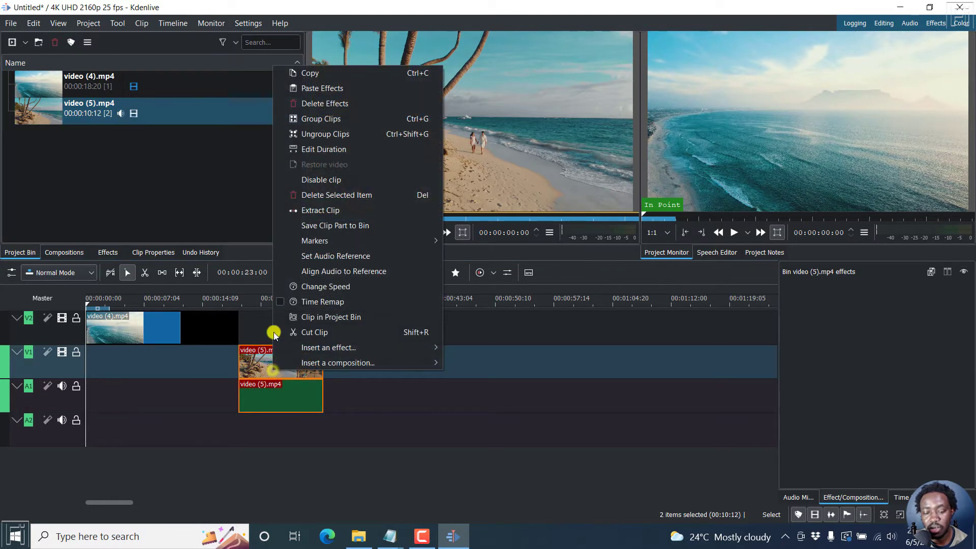
click(330, 133)
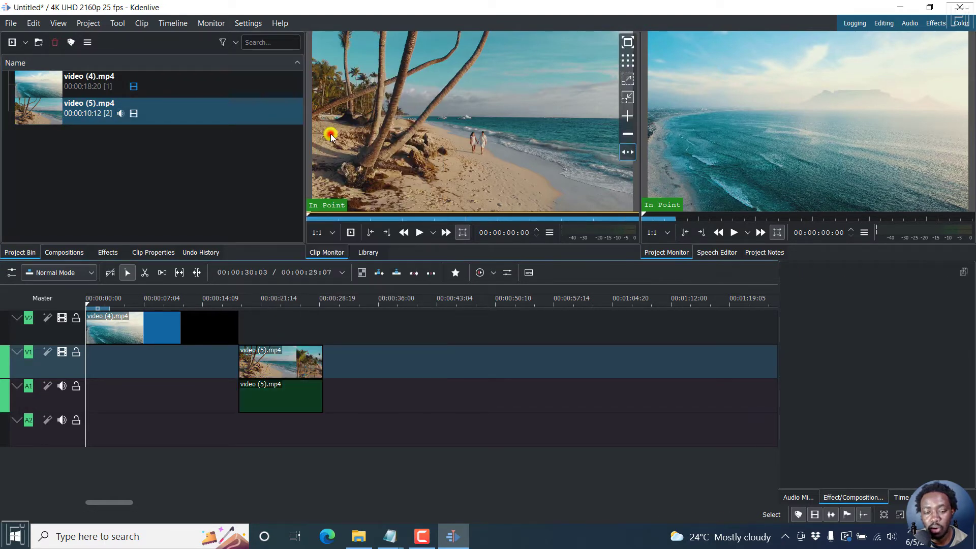
click(274, 394)
key(Delete)
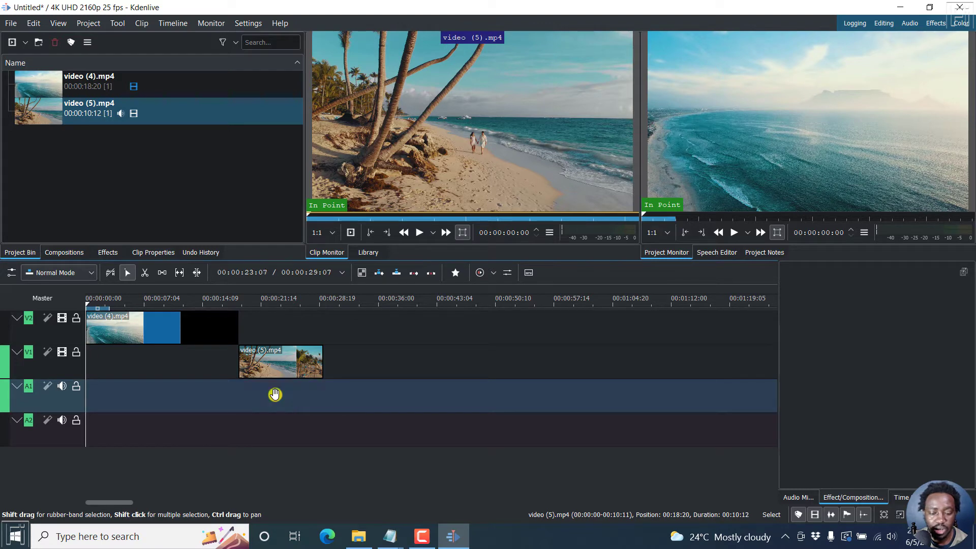
Move video (4).mp4 down to V1 and butt video (5).mp4 against its end.
click(234, 299)
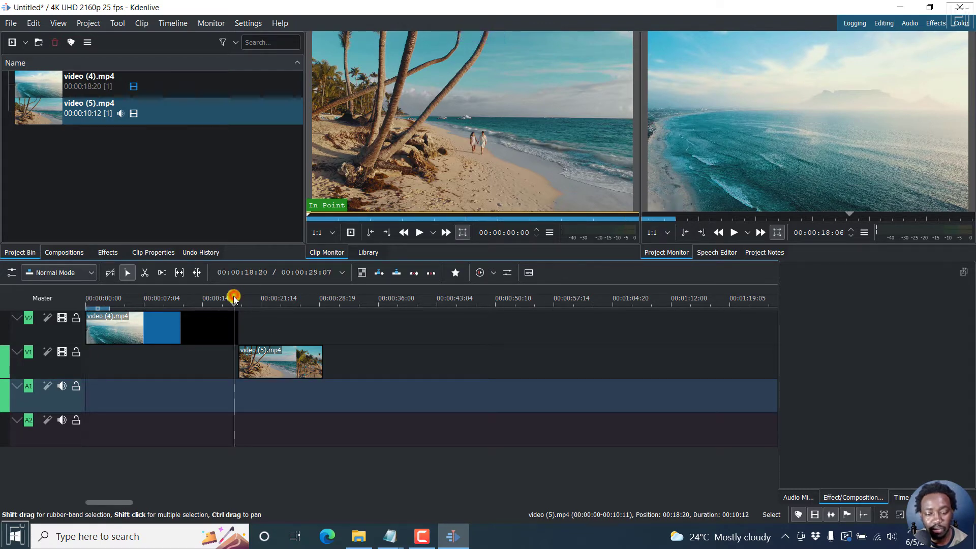
drag(265, 362, 278, 364)
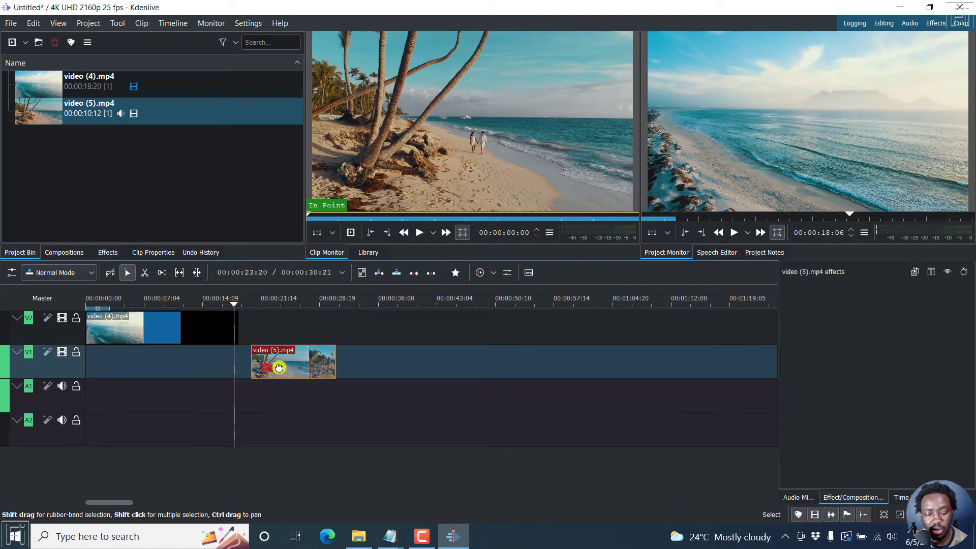
drag(182, 332, 173, 362)
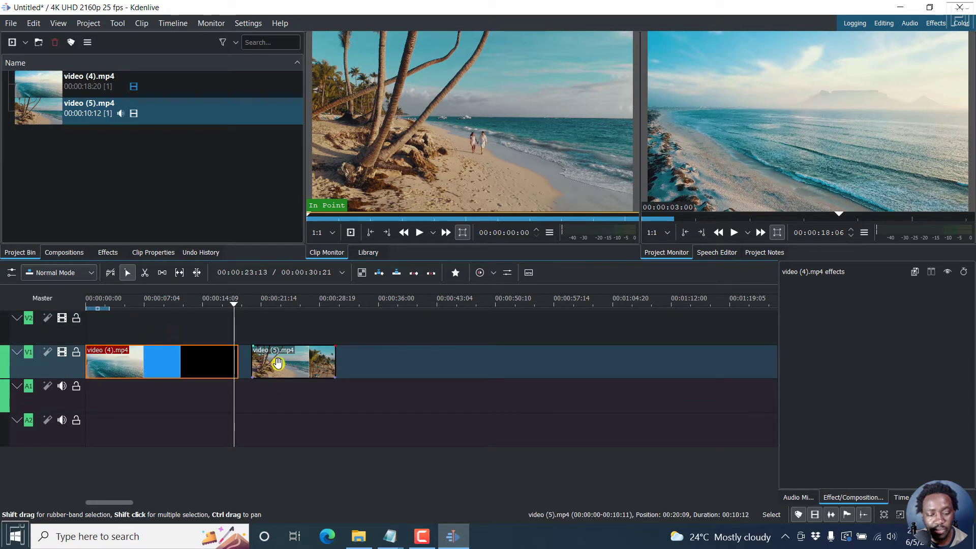
drag(279, 364, 272, 366)
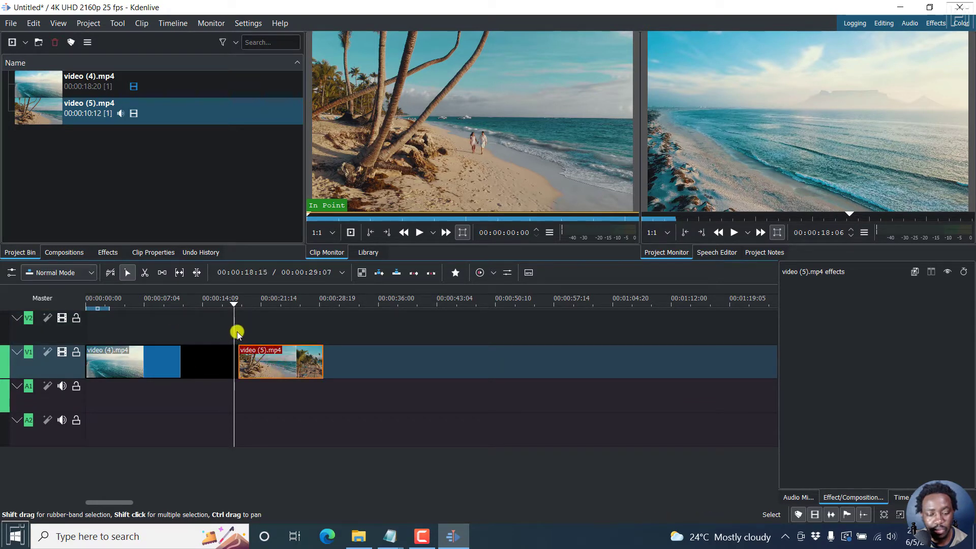
Zoom the timeline in on the clip join and enlarge the V2 and V1 track heights.
scroll(923, 517, up, 3)
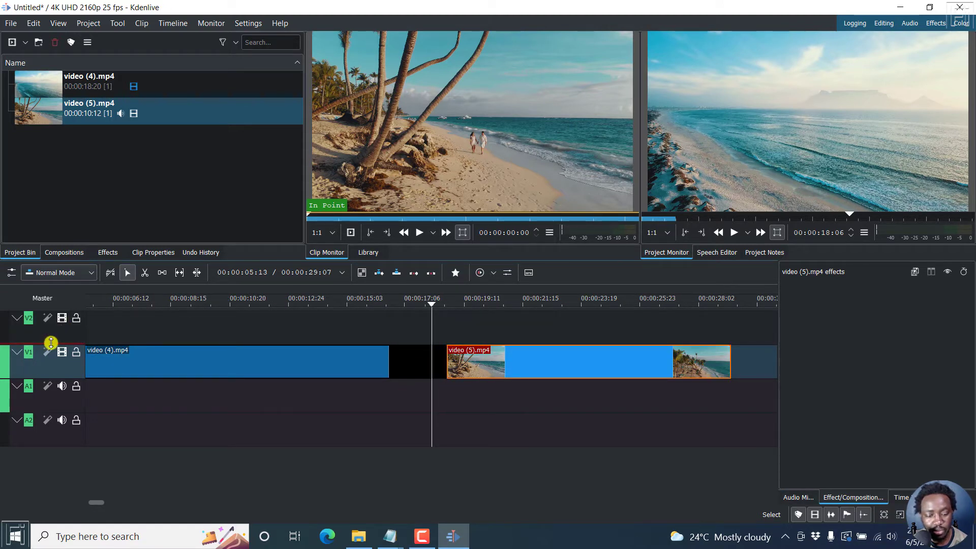
mouse_move(51, 342)
mouse_down()
mouse_move(48, 329)
mouse_move(49, 353)
mouse_up()
drag(64, 385, 66, 426)
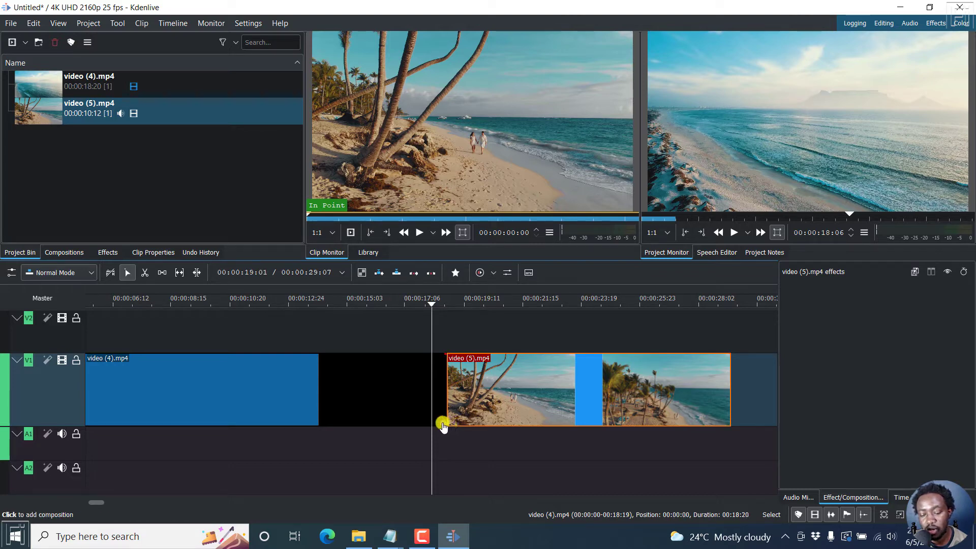
Add a Wipe composition at the tail of video (4).mp4 and play it back.
click(444, 426)
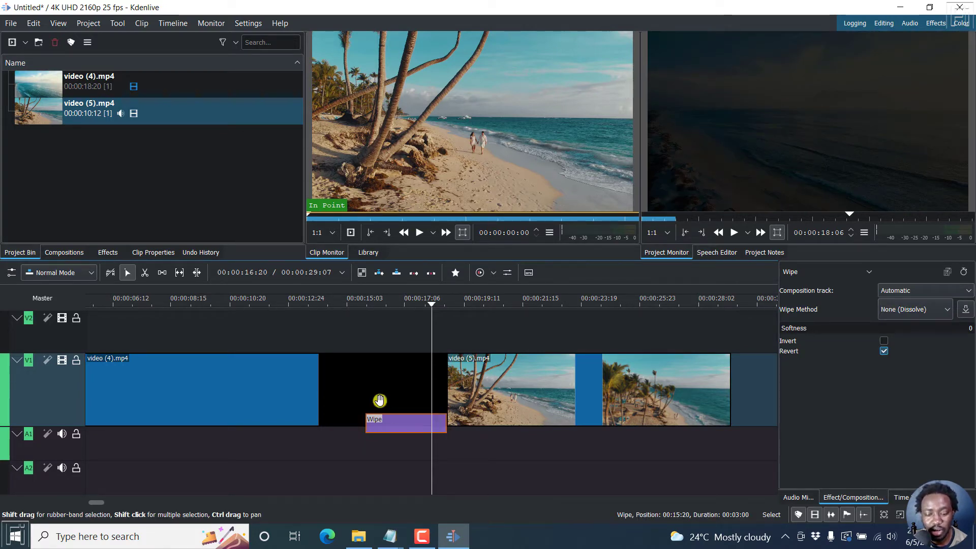
click(334, 301)
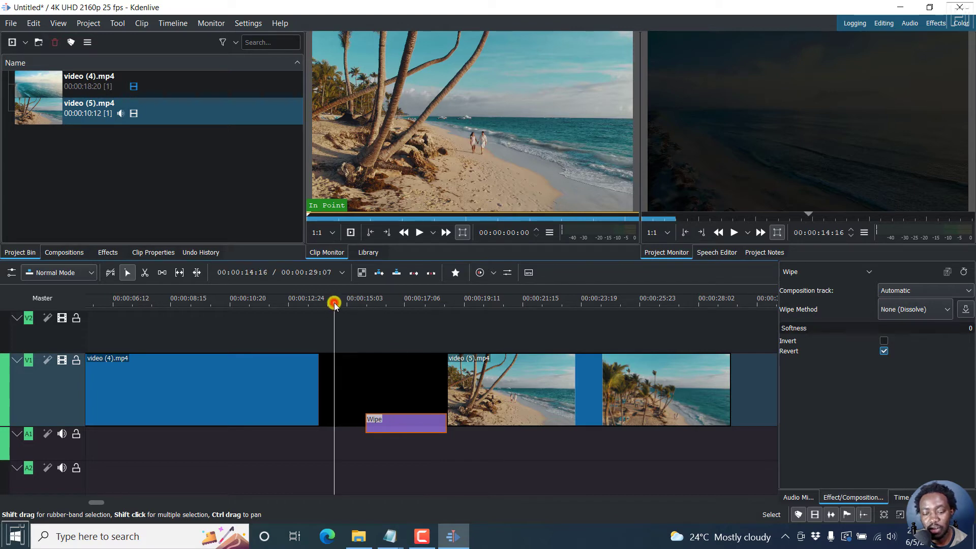
key(space)
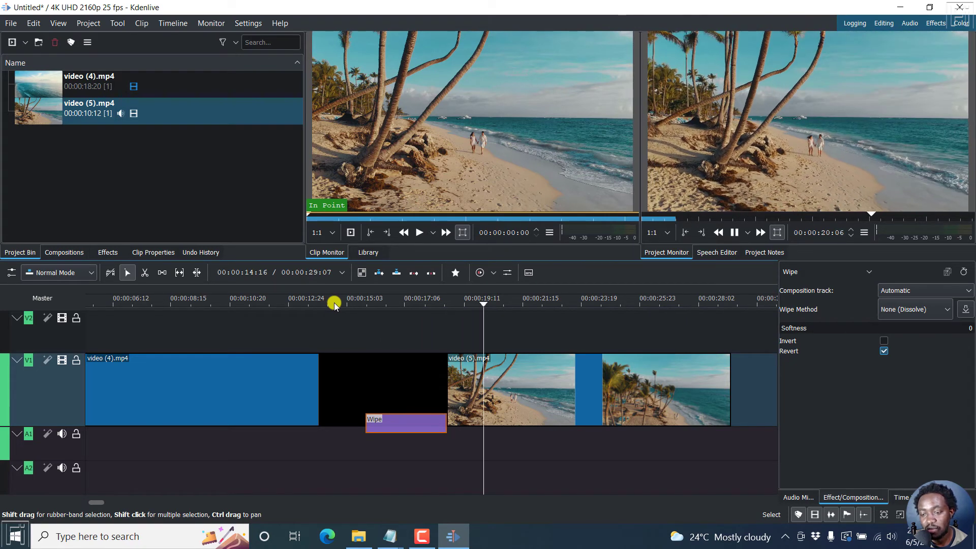
key(space)
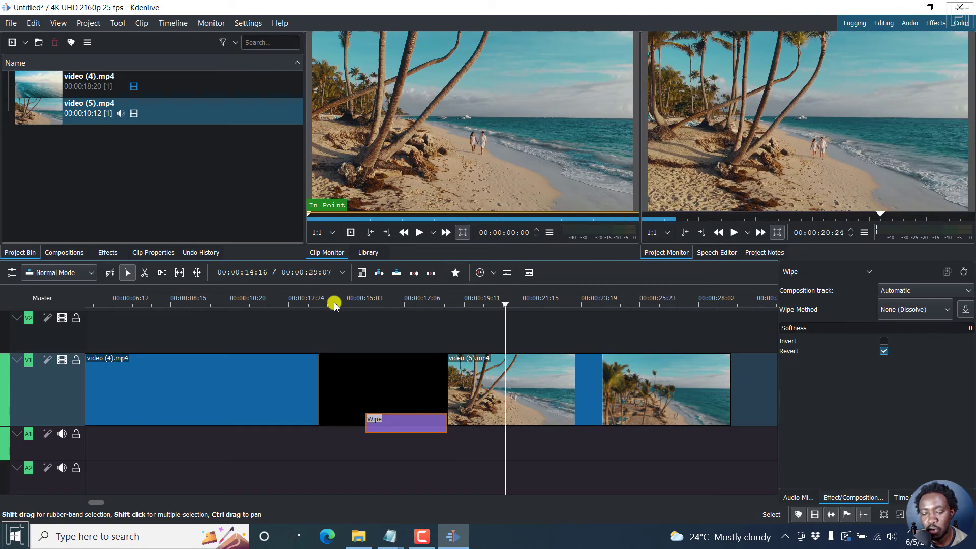
Add a second Wipe composition at the head of video (5).mp4 and preview it.
click(452, 426)
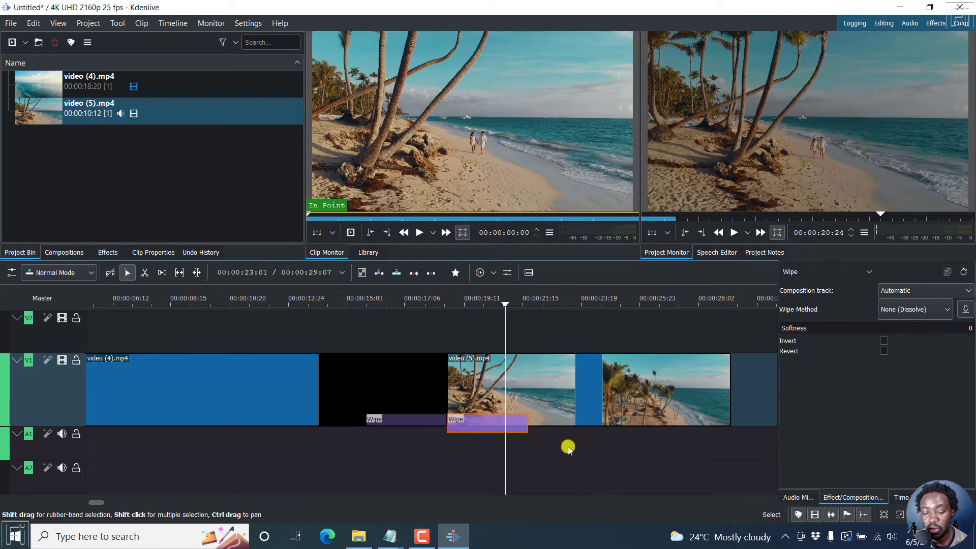
click(428, 299)
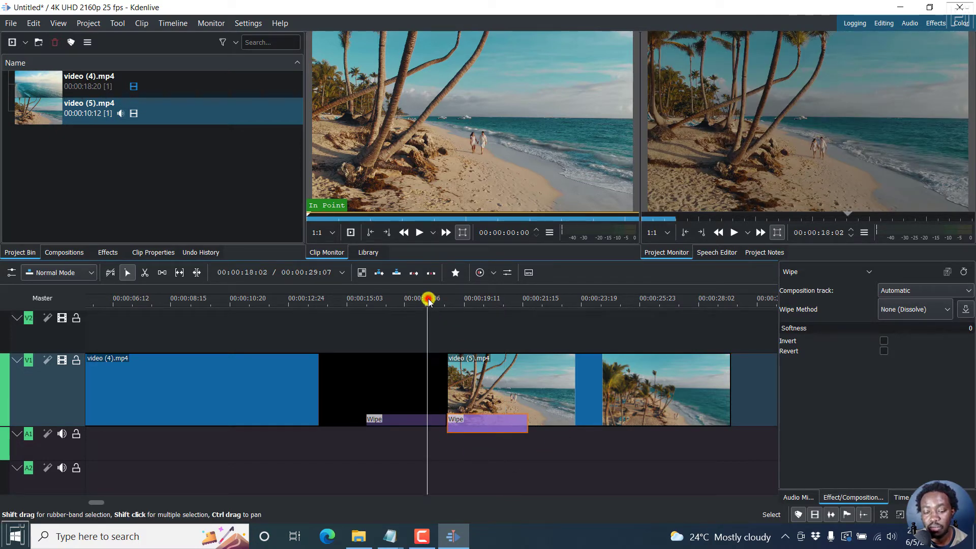
key(space)
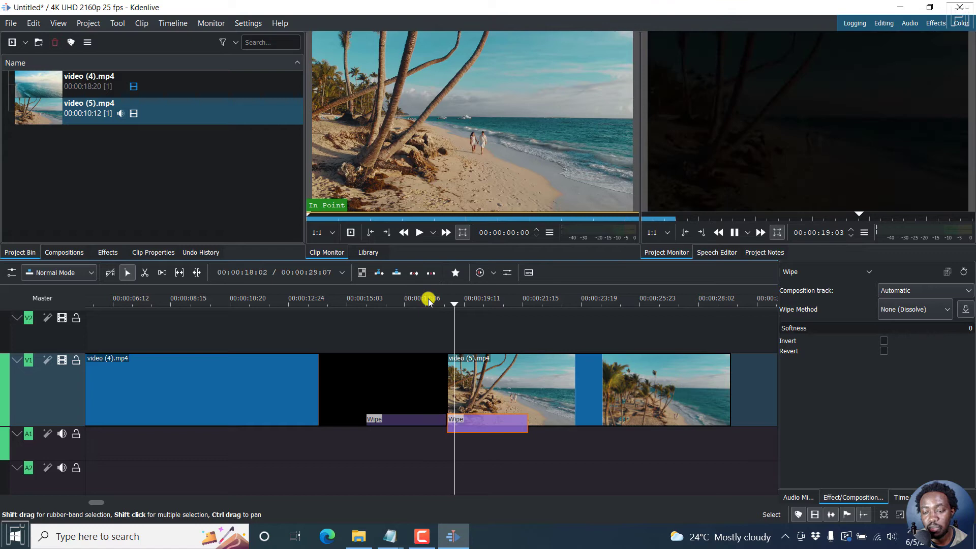
key(space)
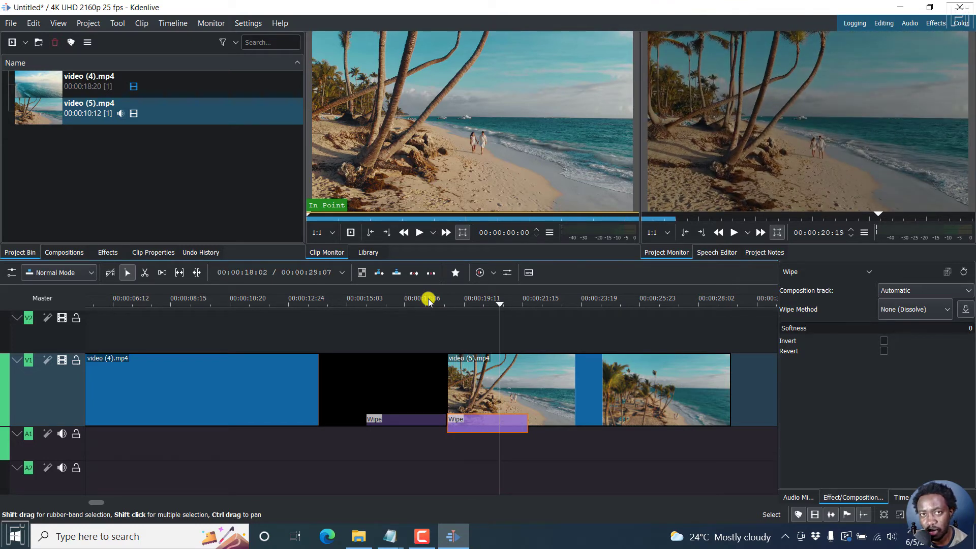
Select video (4).mp4 and video (5).mp4, moving the playhead to about 13 seconds and into video (5).
click(356, 366)
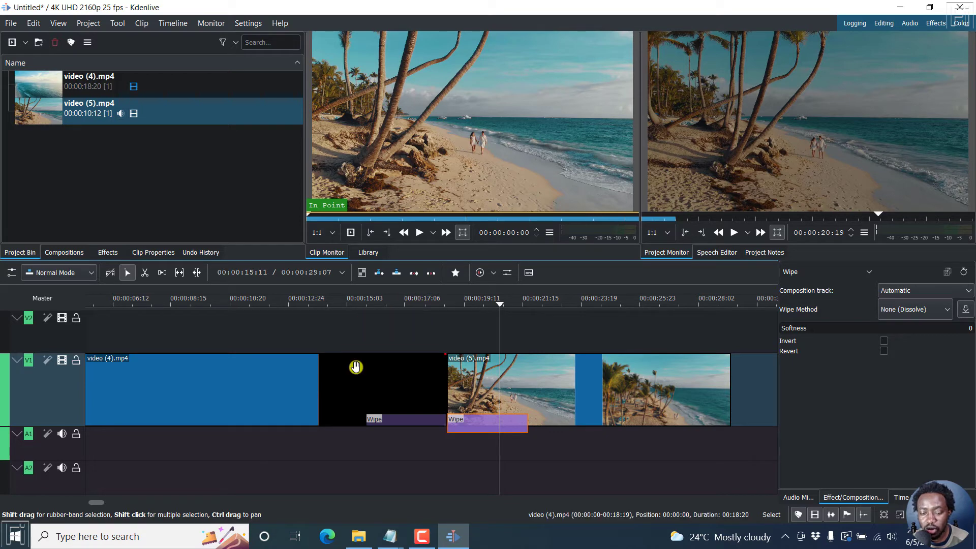
click(327, 297)
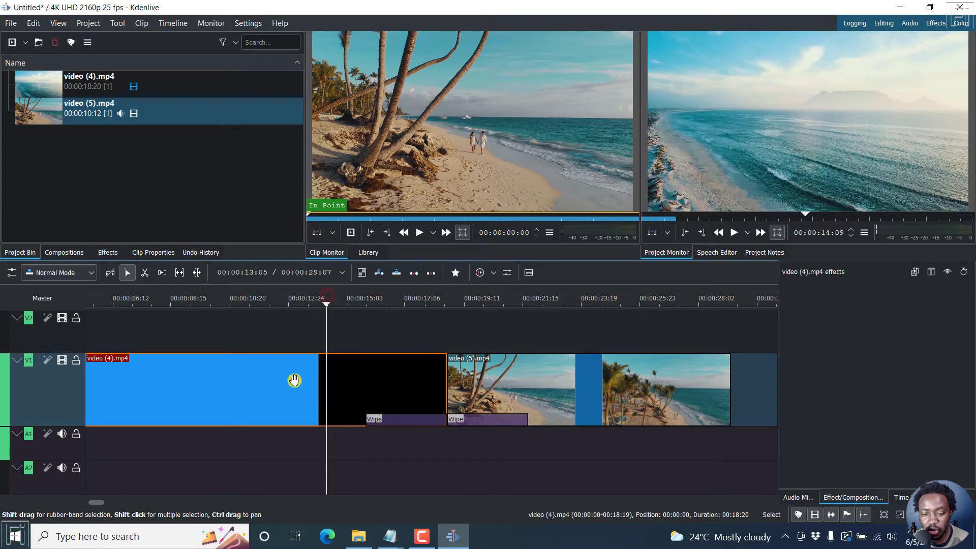
click(517, 300)
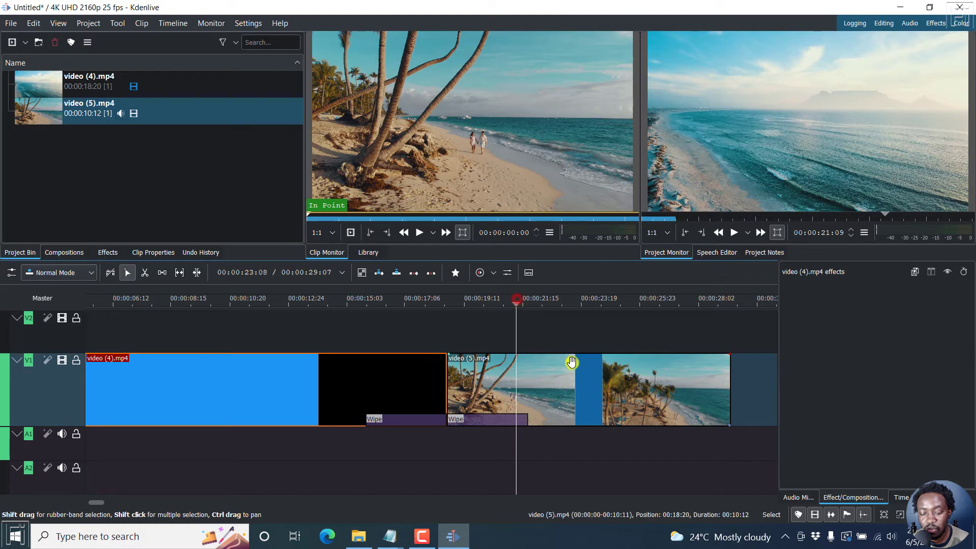
click(573, 373)
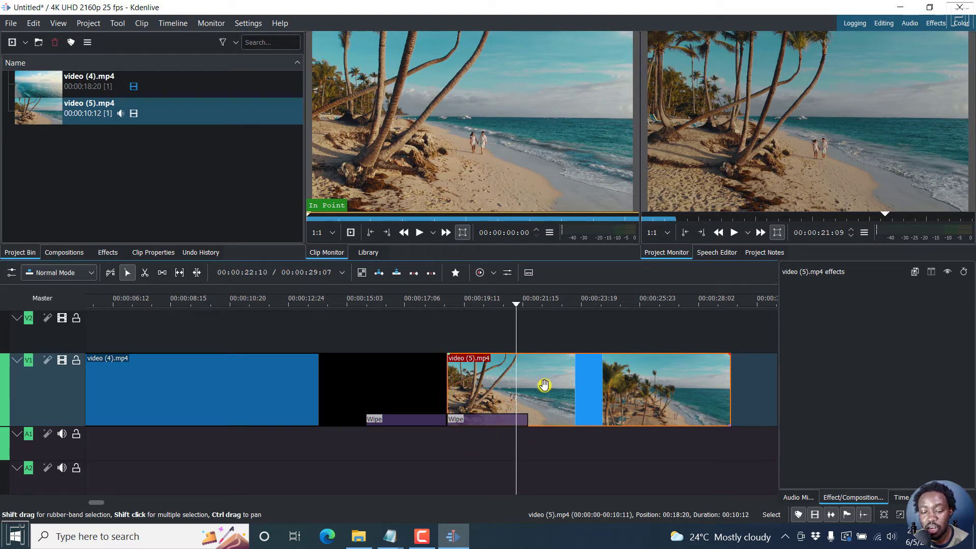
Restore video (5) to V1, delete the second Wipe composition, and select the first one.
drag(544, 384, 544, 342)
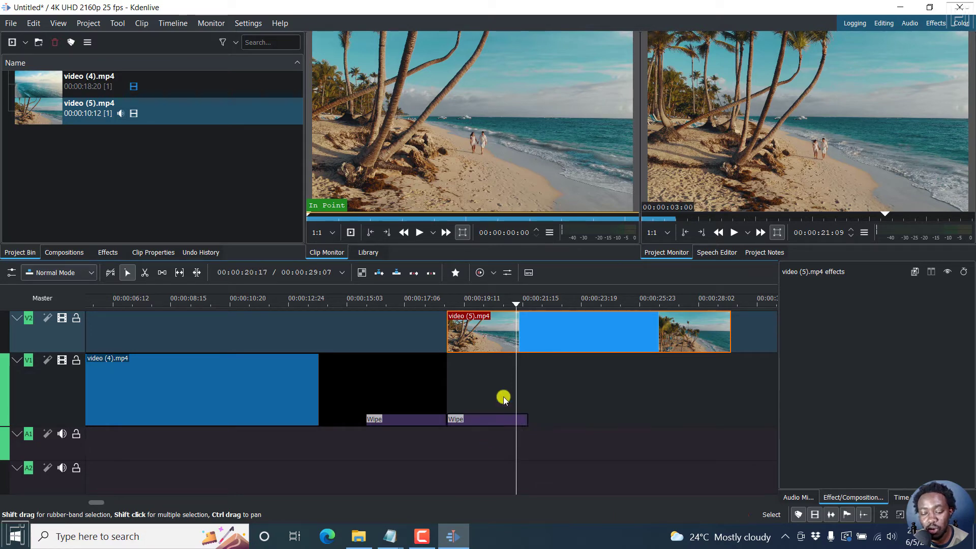
key(ctrl+z)
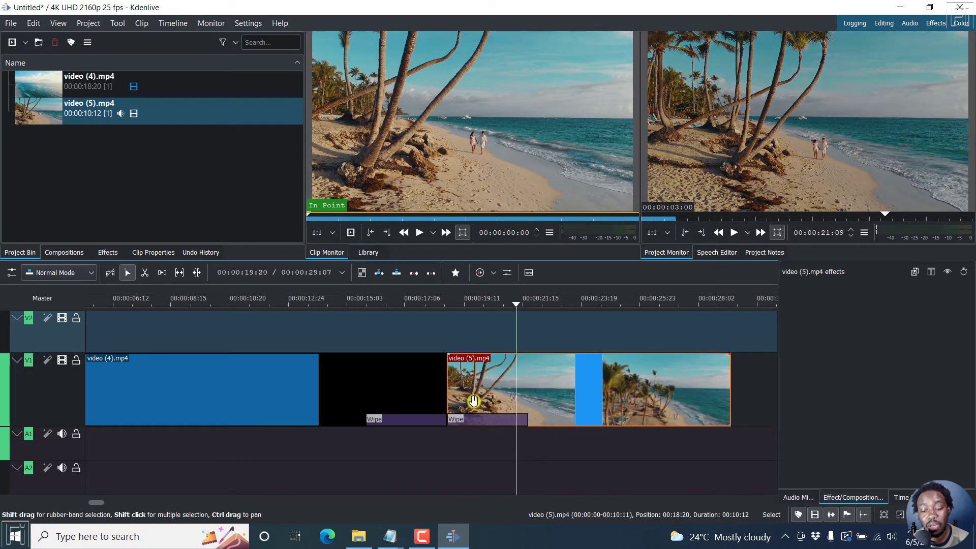
right_click(483, 422)
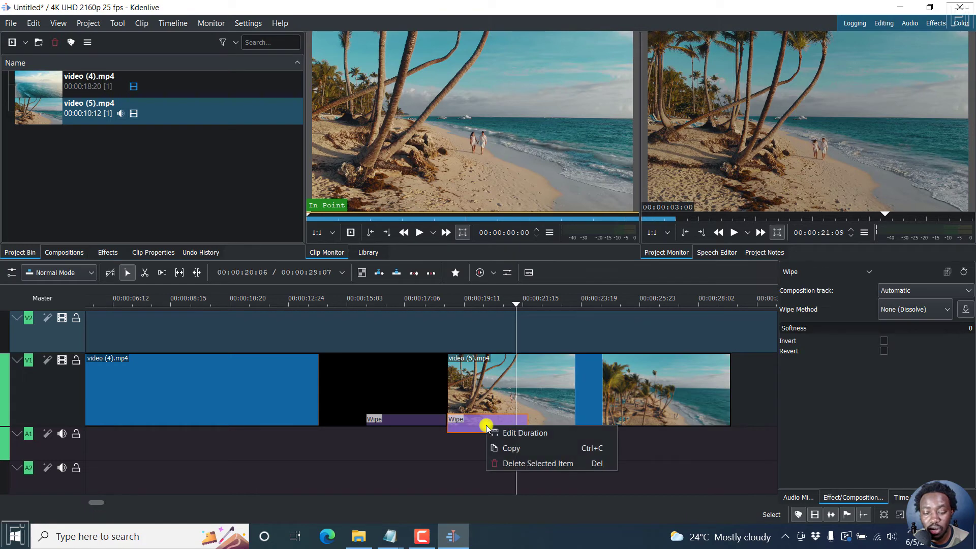
click(514, 460)
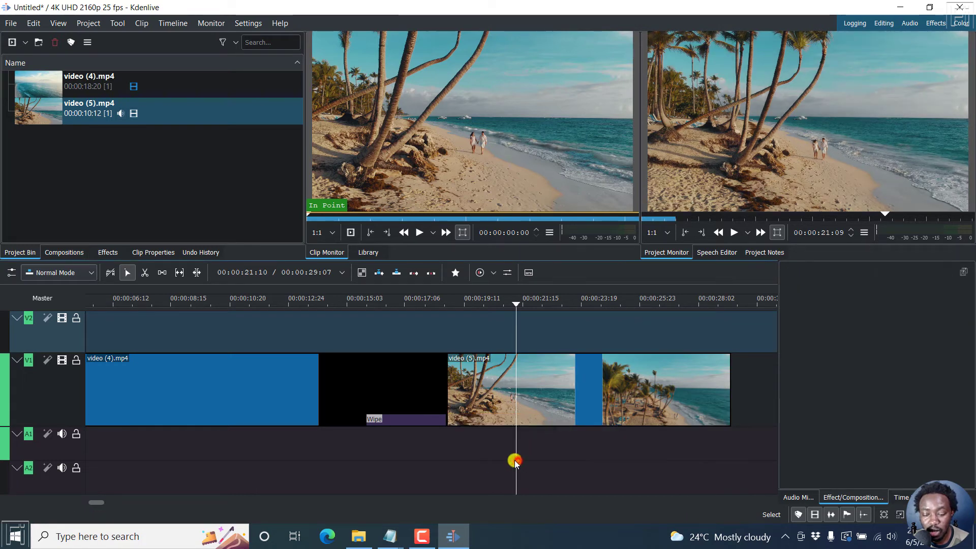
click(400, 423)
right_click(401, 425)
Delete the remaining Wipe composition and move video (4).mp4 up to track V2.
click(448, 464)
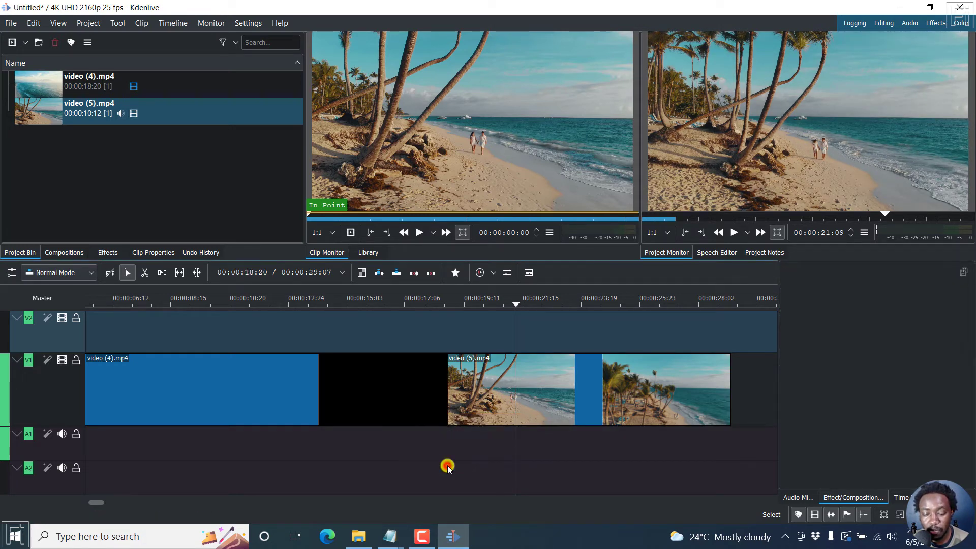
click(339, 393)
drag(330, 359, 321, 333)
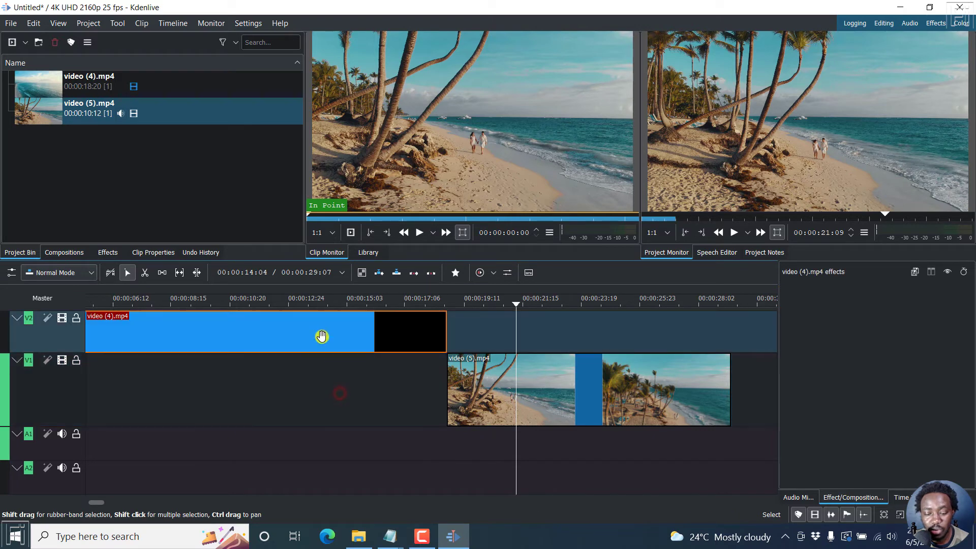
Slide video (5).mp4 left under the end of video (4) and add a Wipe across the overlap.
click(497, 380)
drag(497, 381, 445, 375)
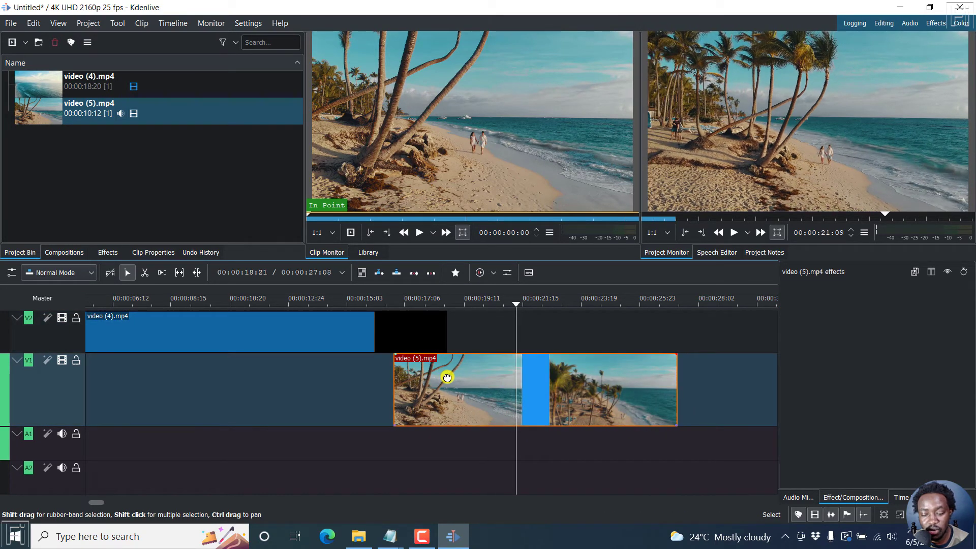
click(443, 351)
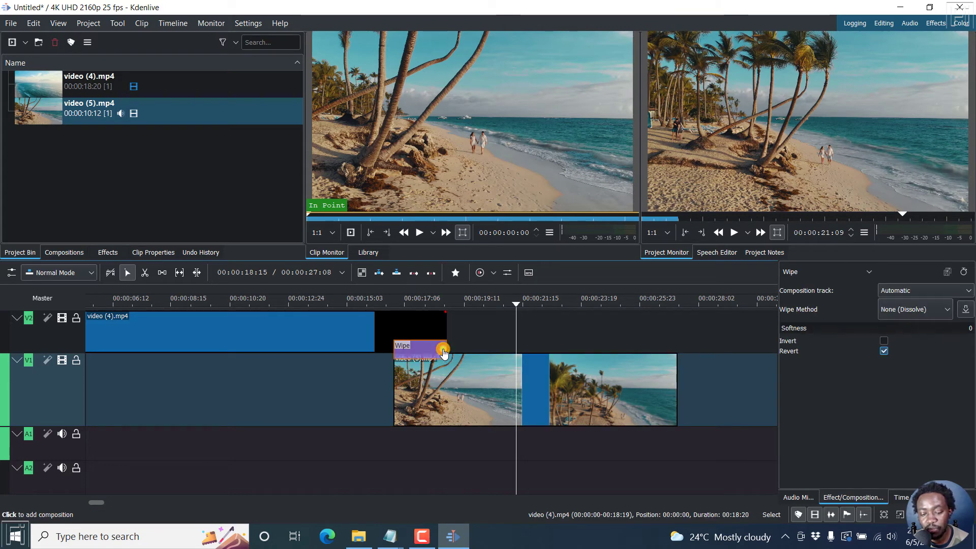
click(358, 302)
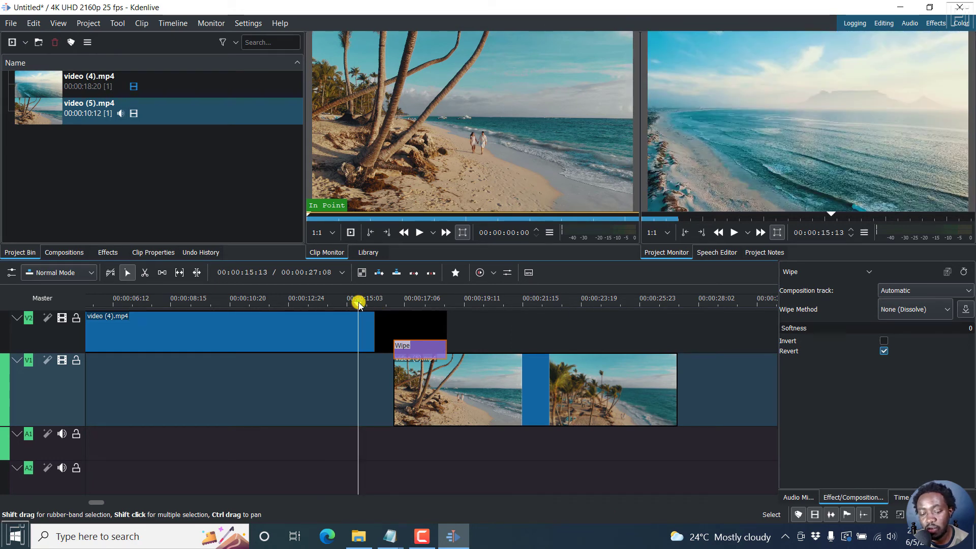
key(space)
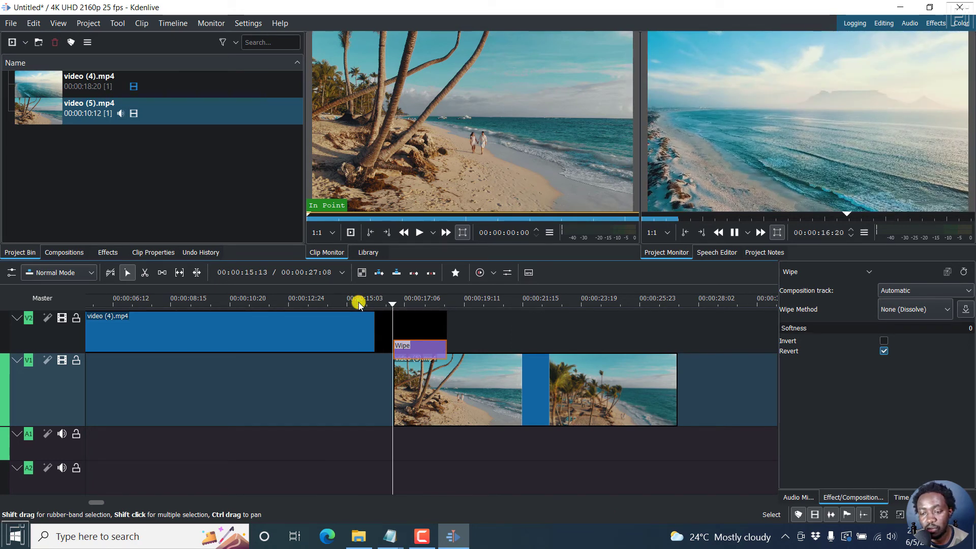
key(space)
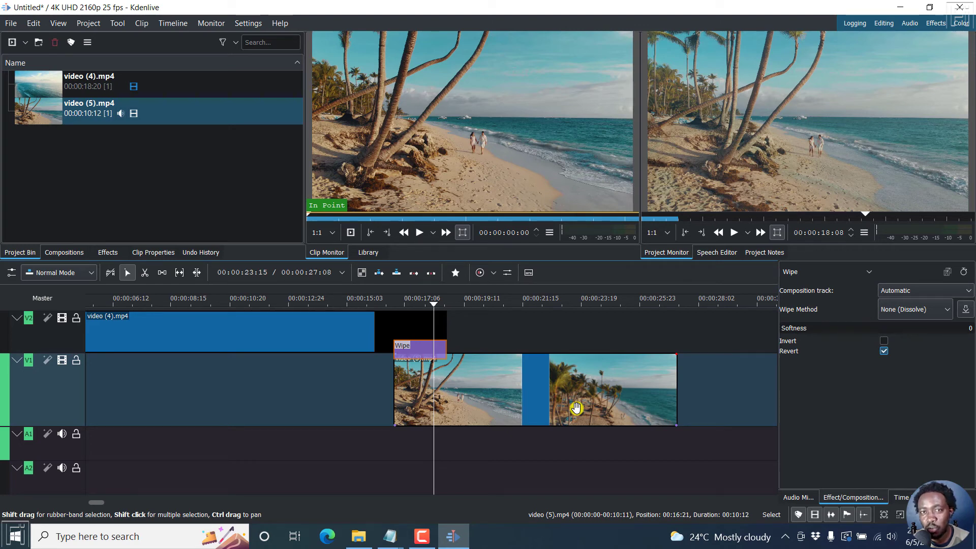
key(space)
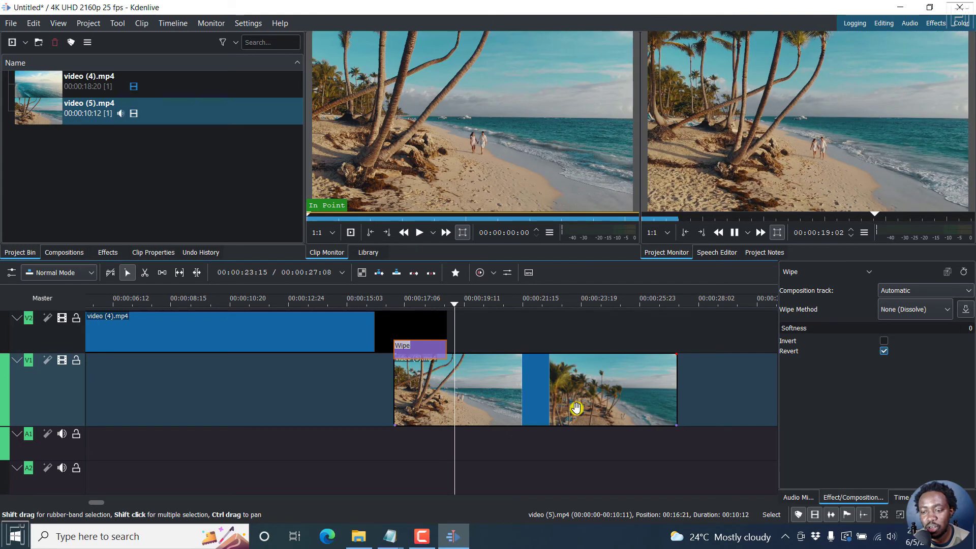
key(space)
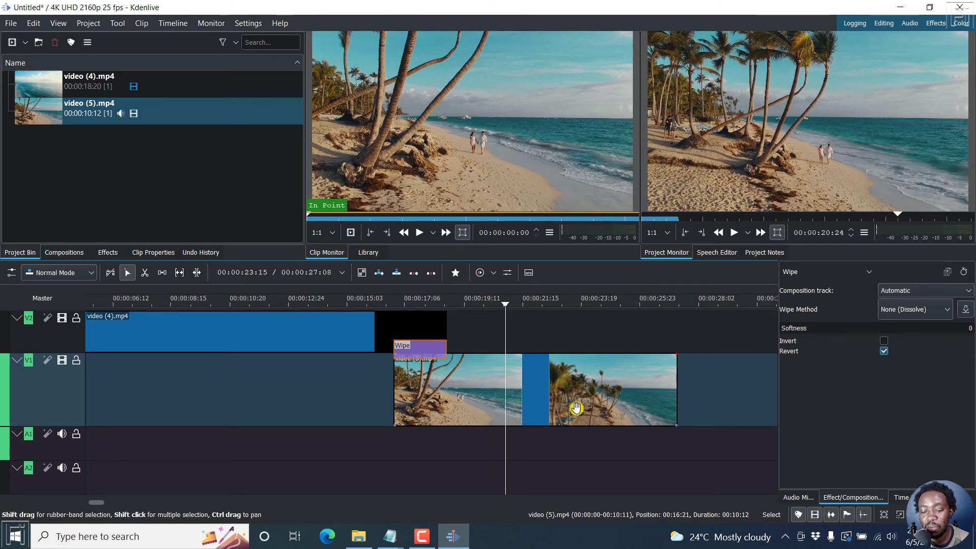
click(392, 330)
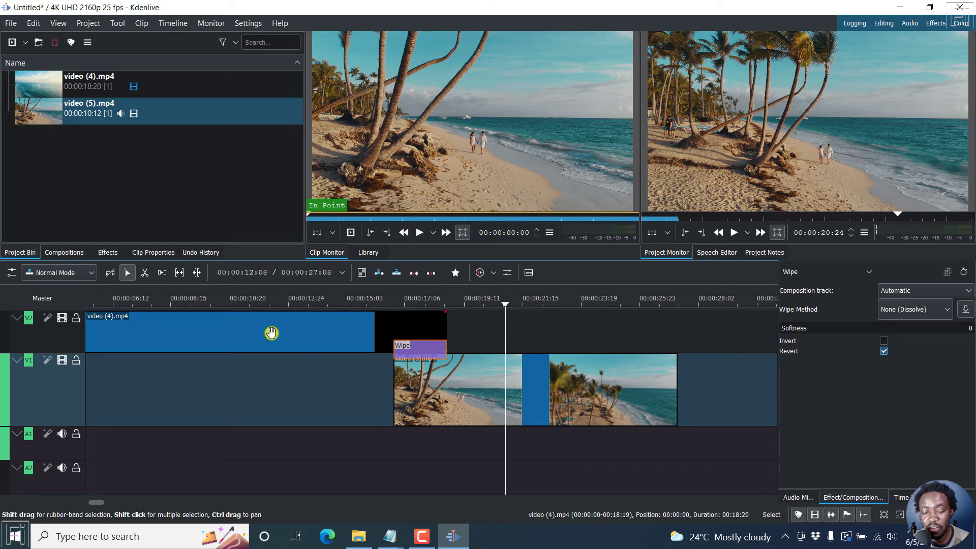
drag(272, 333, 347, 326)
drag(477, 338, 710, 337)
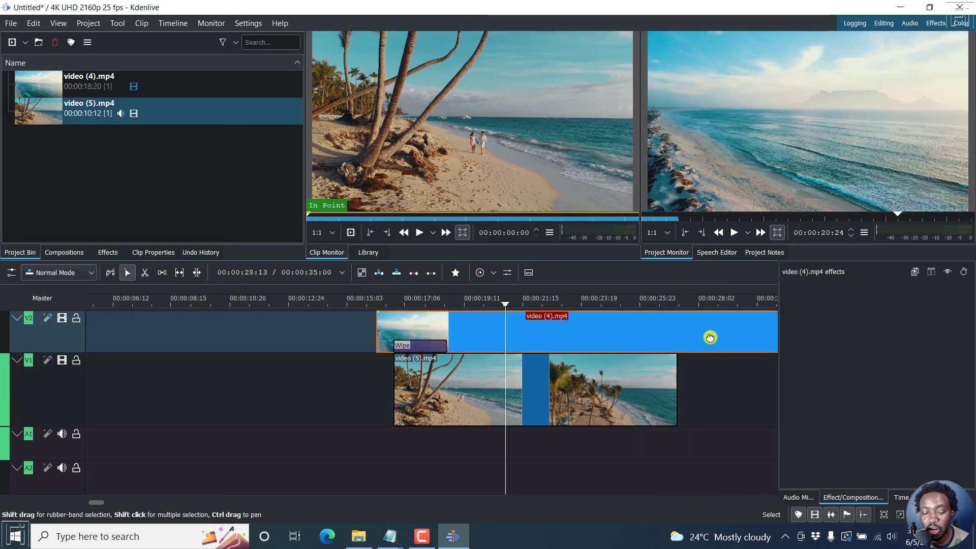
drag(569, 342, 649, 342)
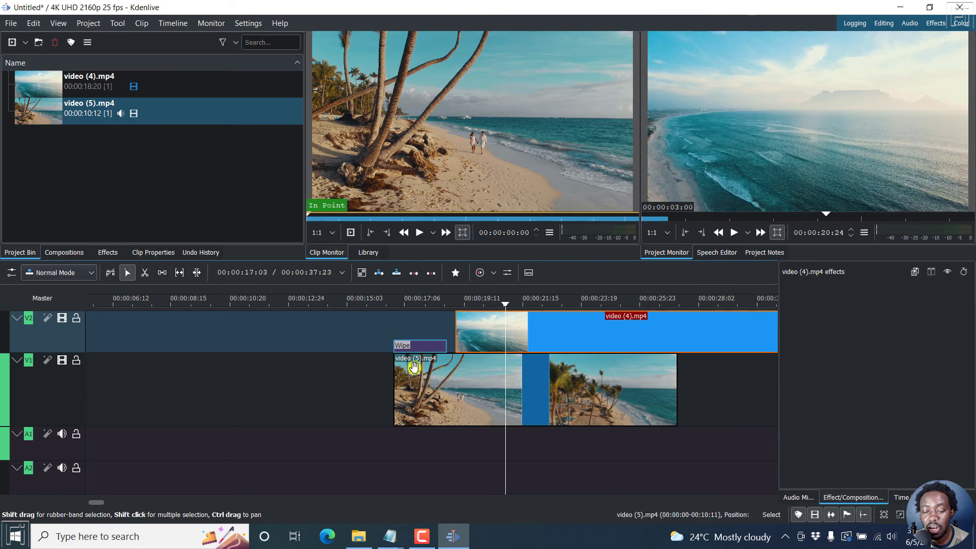
key(ctrl+z)
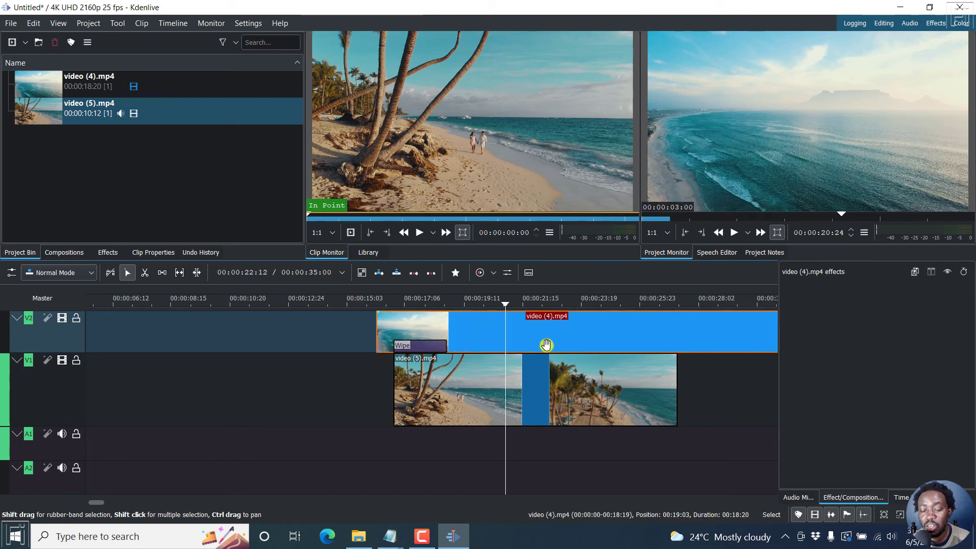
key(ctrl+z)
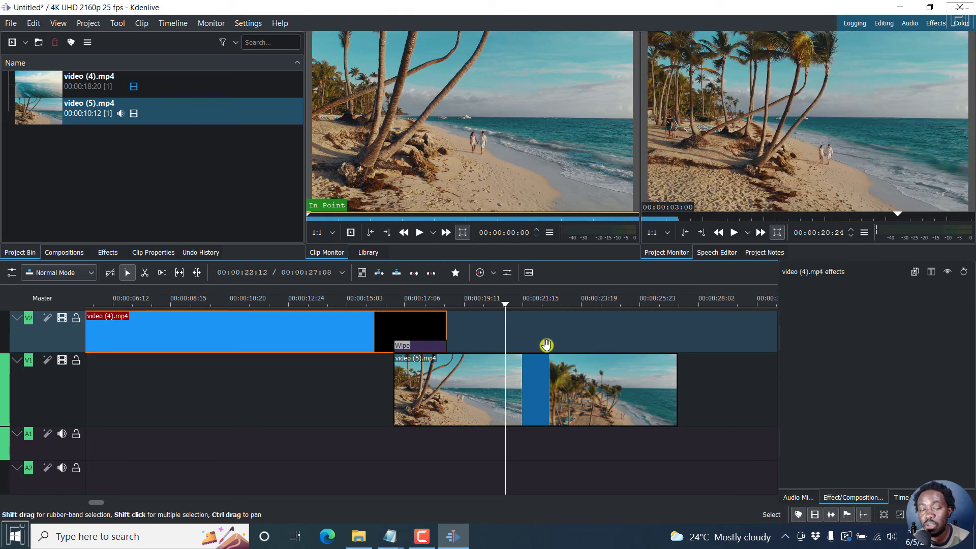